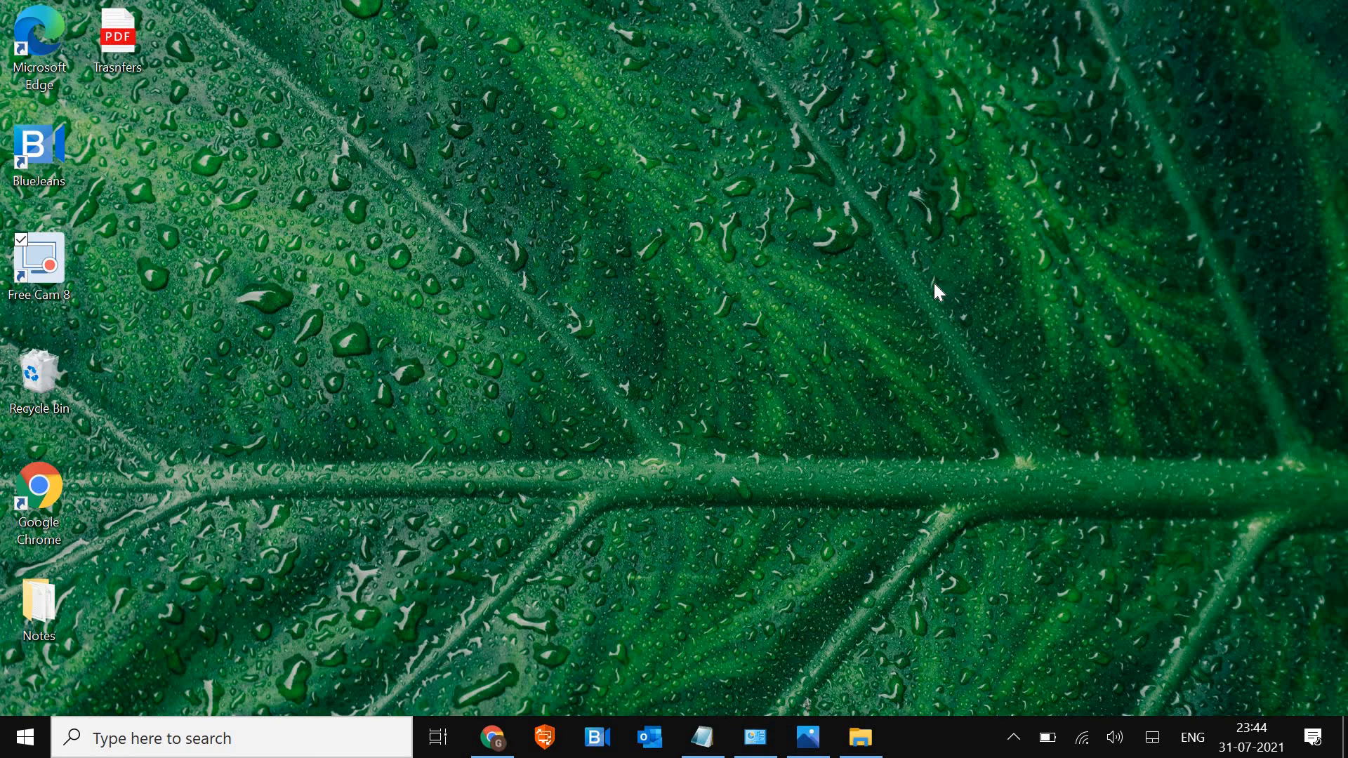
# Search for powerpnt.exe and start it with Run as administrator
pyautogui.click(251, 738)
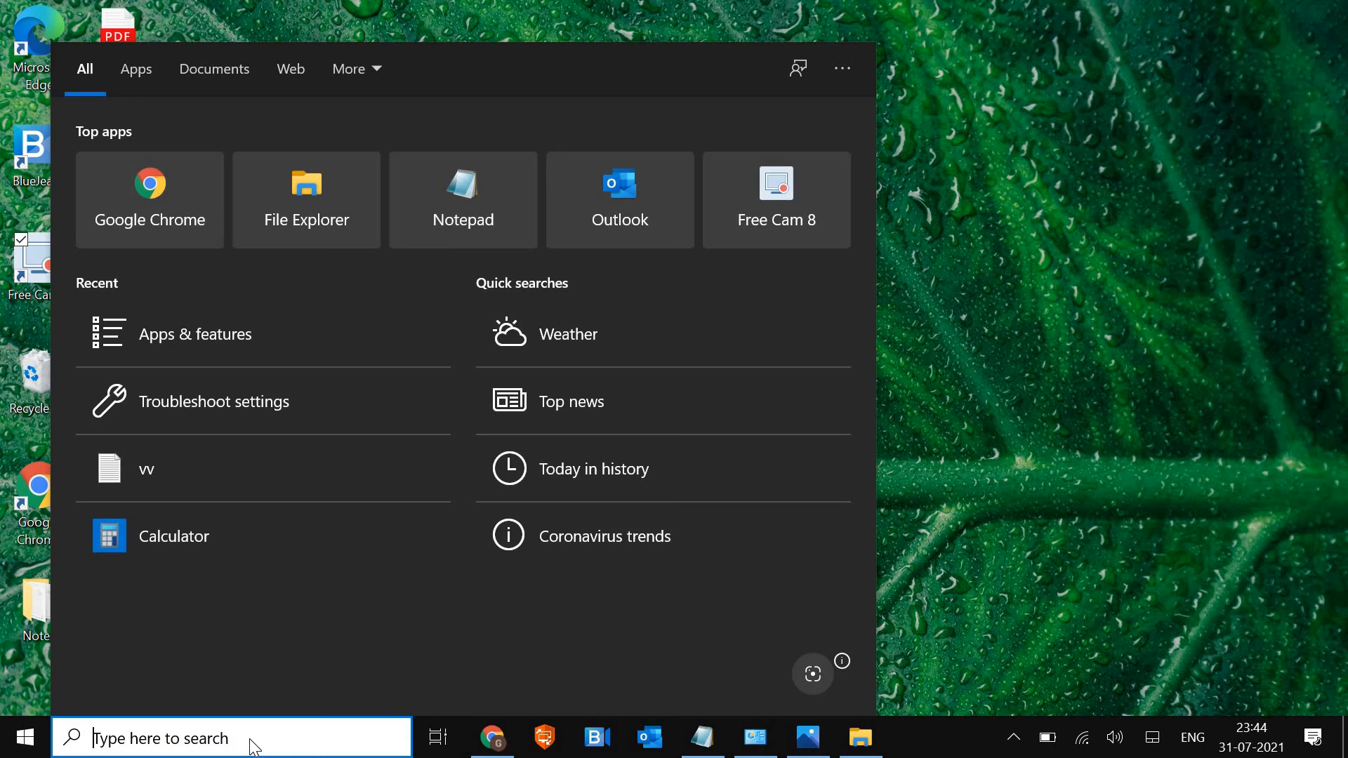
pyautogui.write('power')
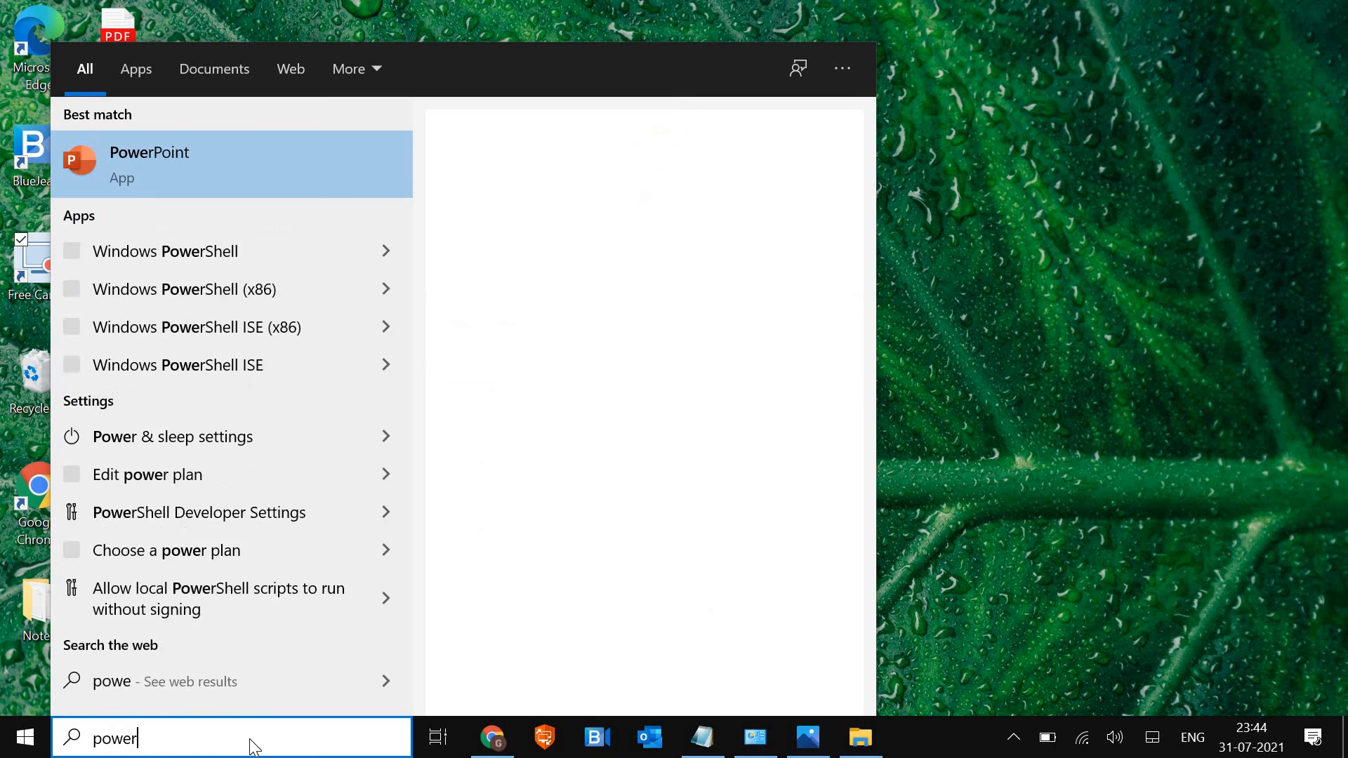
pyautogui.write('pnt')
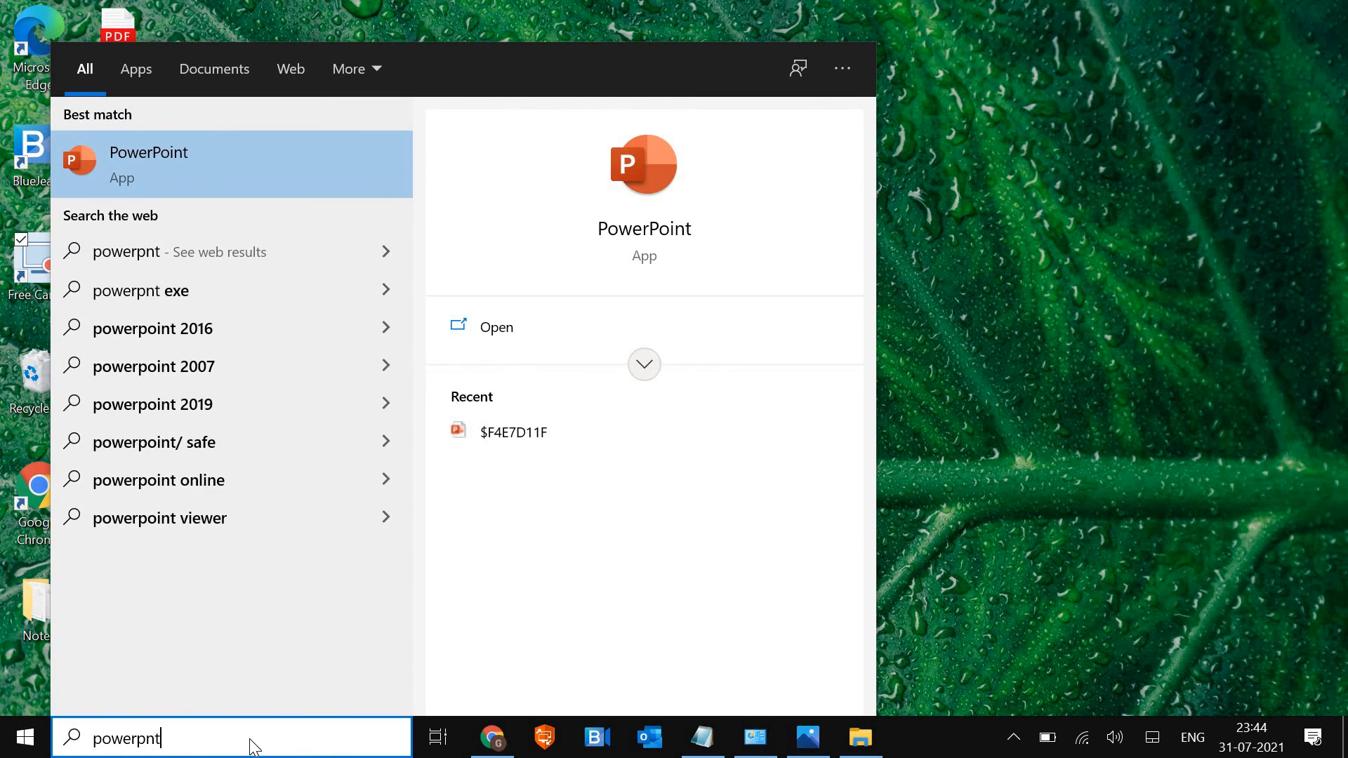
pyautogui.write('.exe')
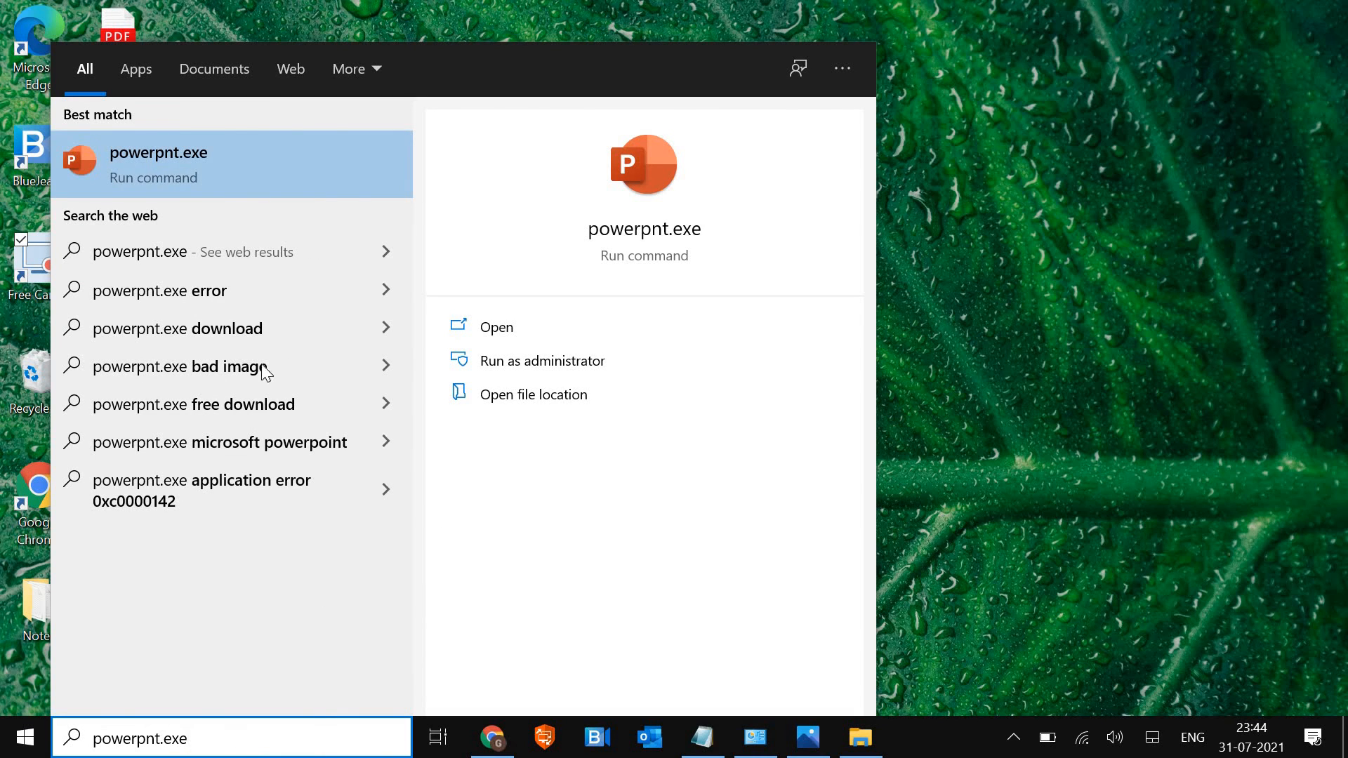
pyautogui.rightClick(223, 165)
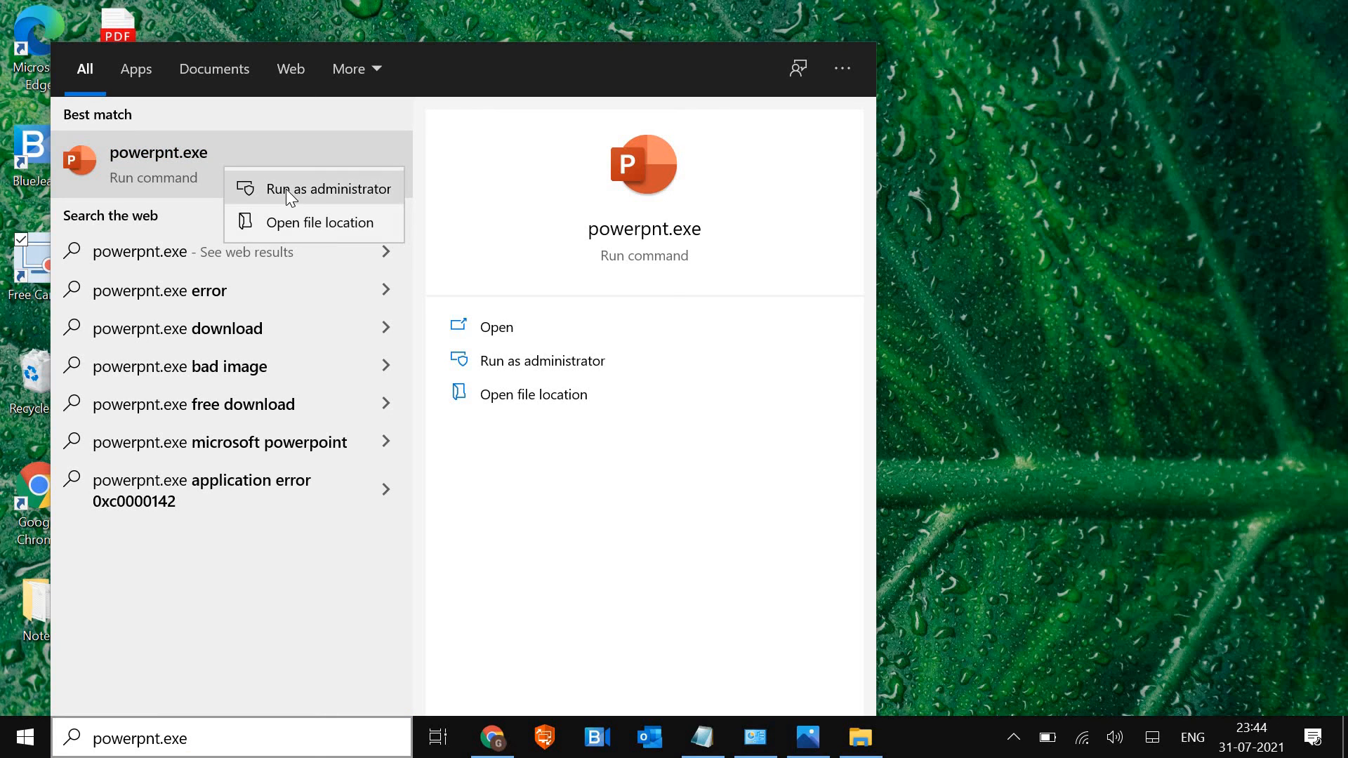
pyautogui.click(285, 189)
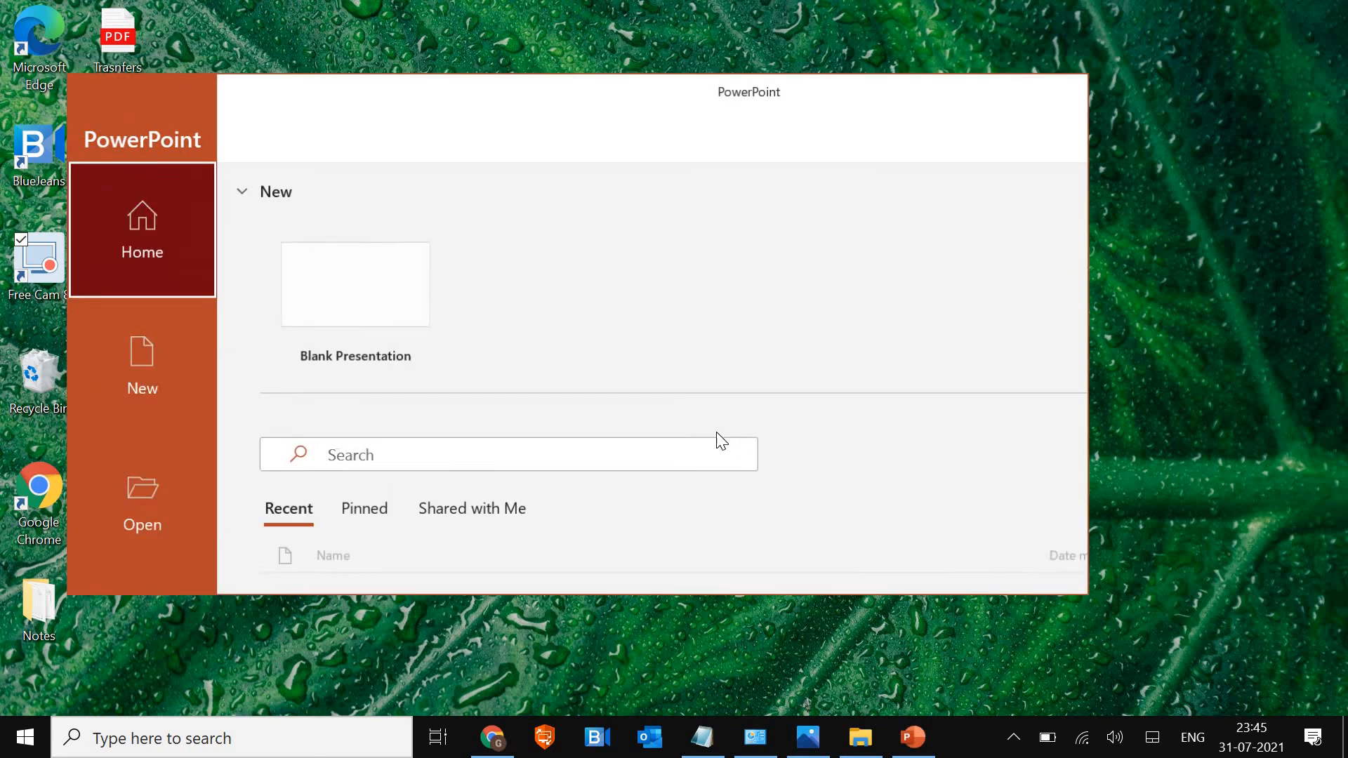
# Create a new Blank Presentation to confirm PowerPoint works
pyautogui.click(378, 306)
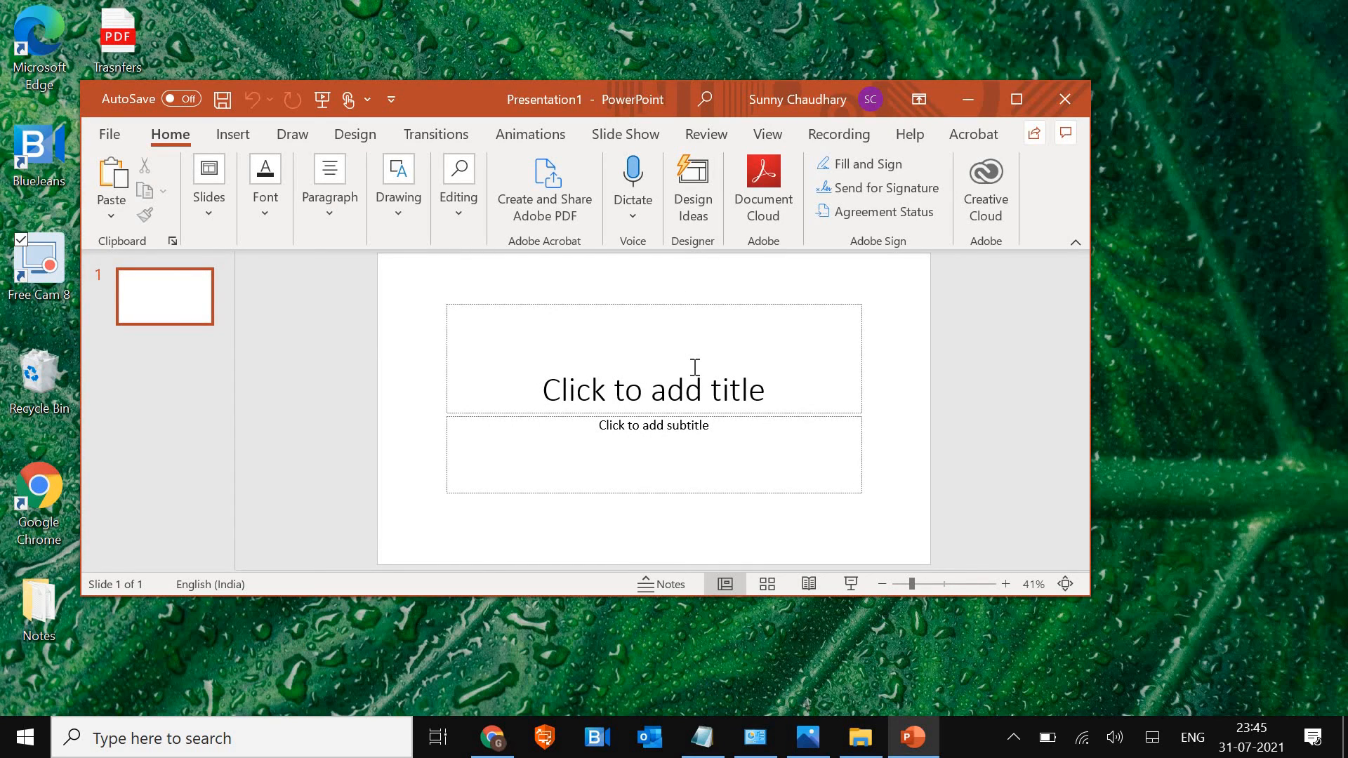
# Close PowerPoint, then search 'windows' and go to Windows Update settings
pyautogui.click(1062, 101)
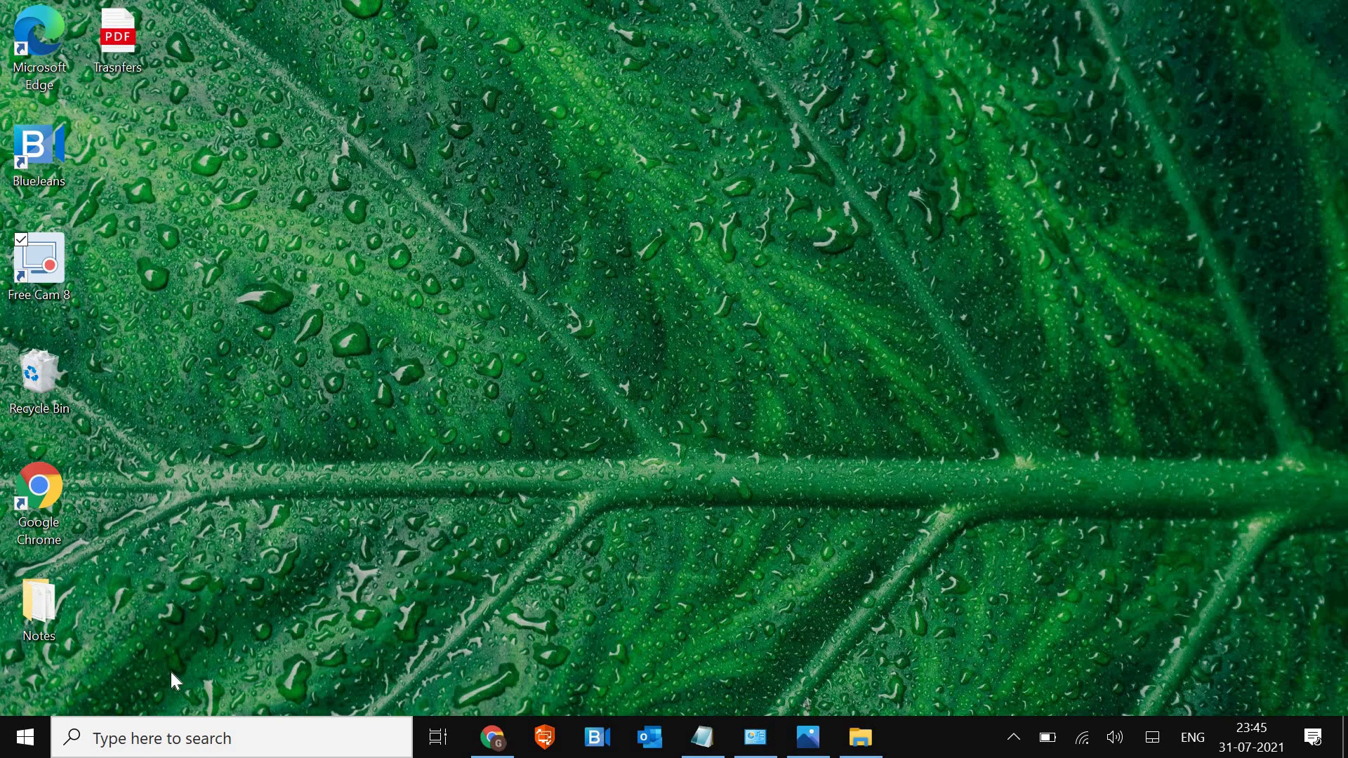
pyautogui.click(164, 739)
pyautogui.write('wi')
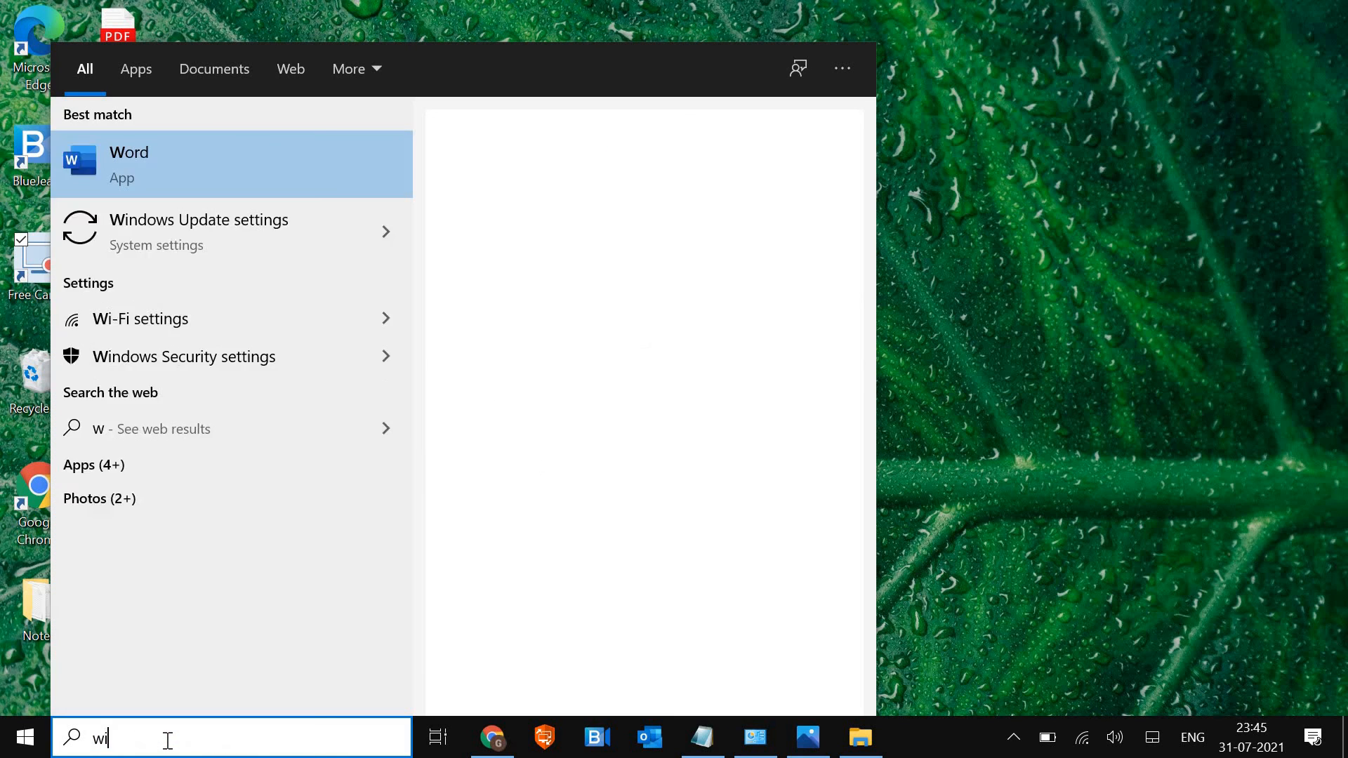
pyautogui.write('ndows')
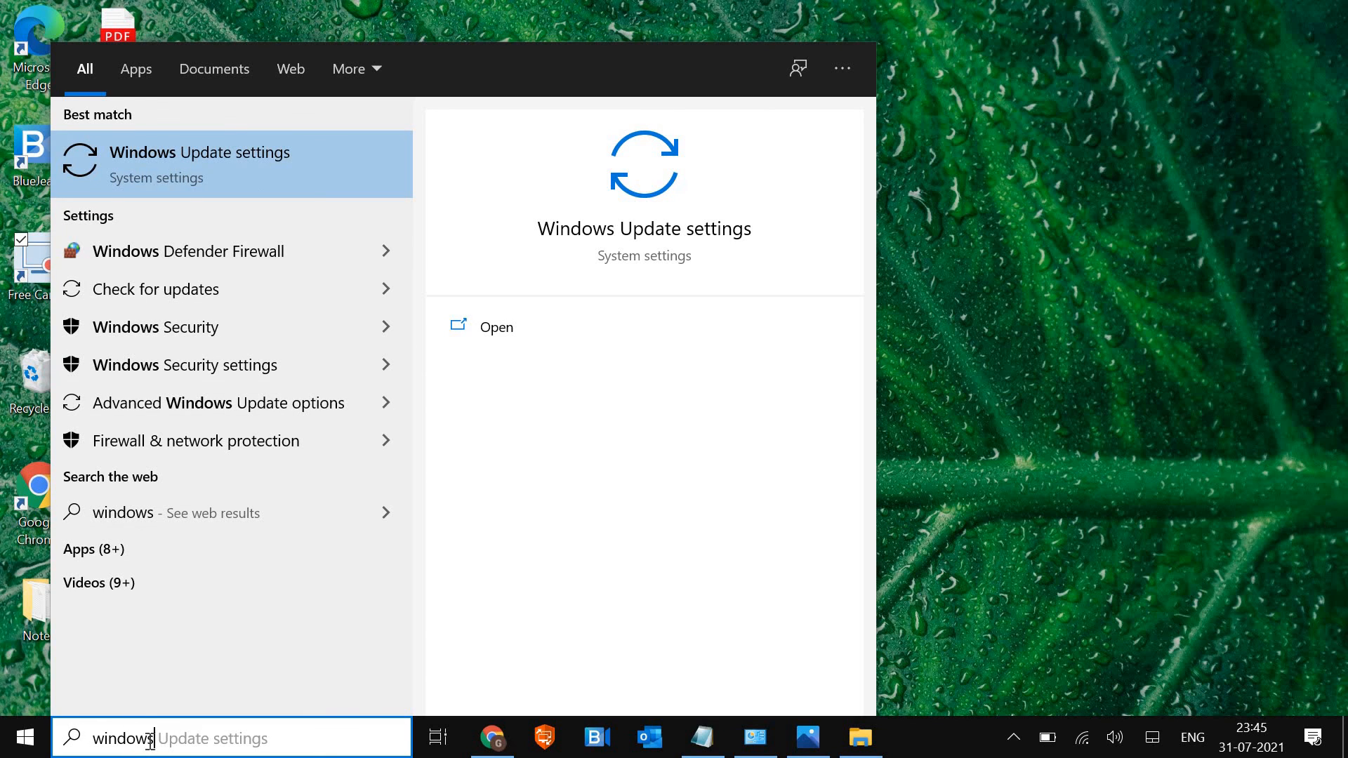
pyautogui.click(200, 168)
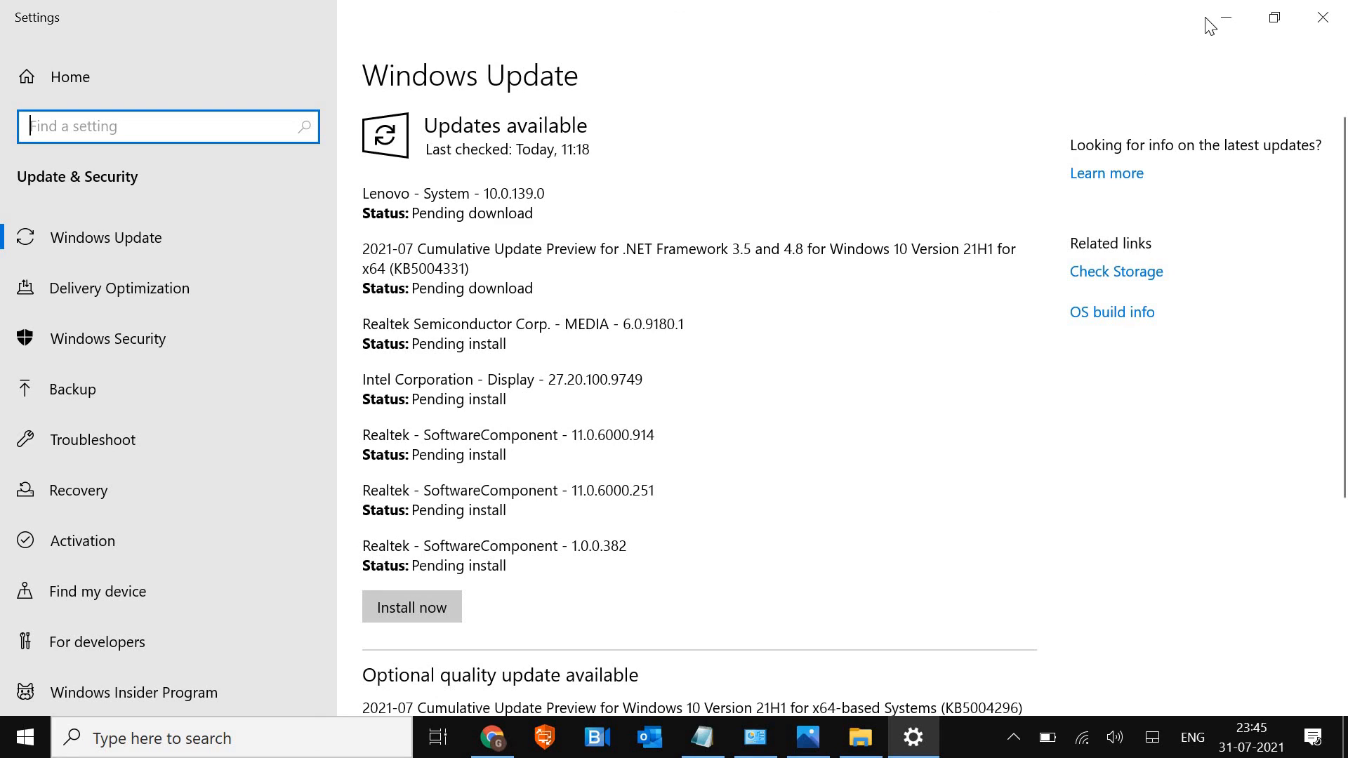
# Minimize the Settings window after reviewing the pending updates
pyautogui.click(1224, 18)
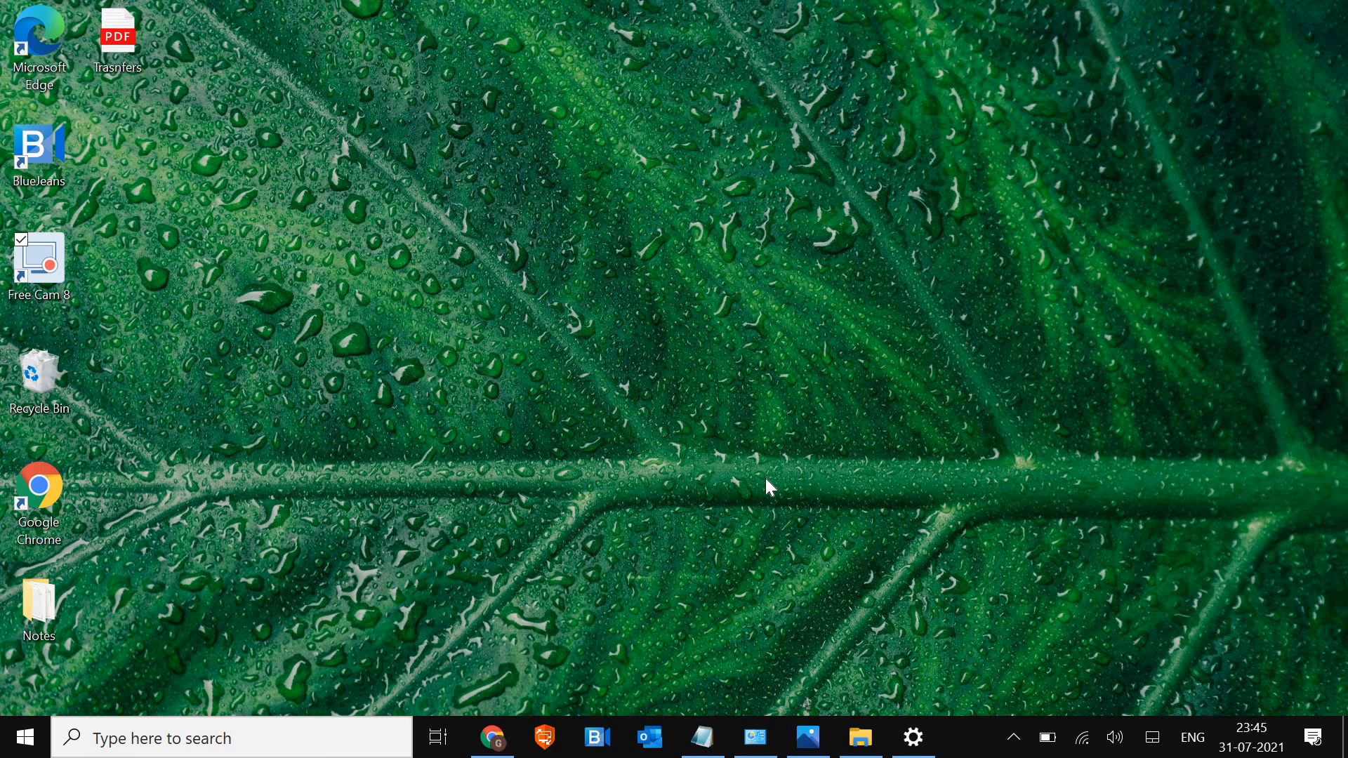
# Bring up the Run box from the Start right-click menu, ready for appwiz.cpl
pyautogui.rightClick(22, 743)
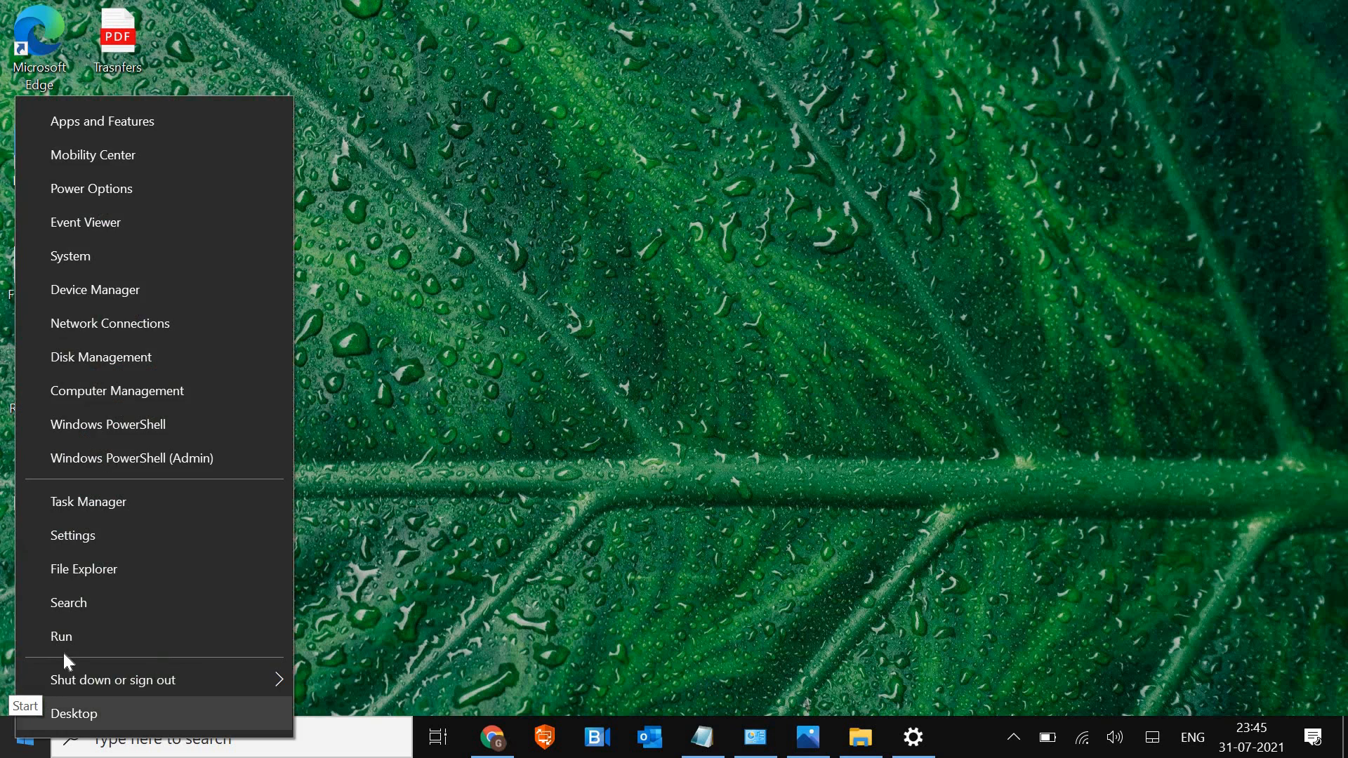
pyautogui.click(74, 638)
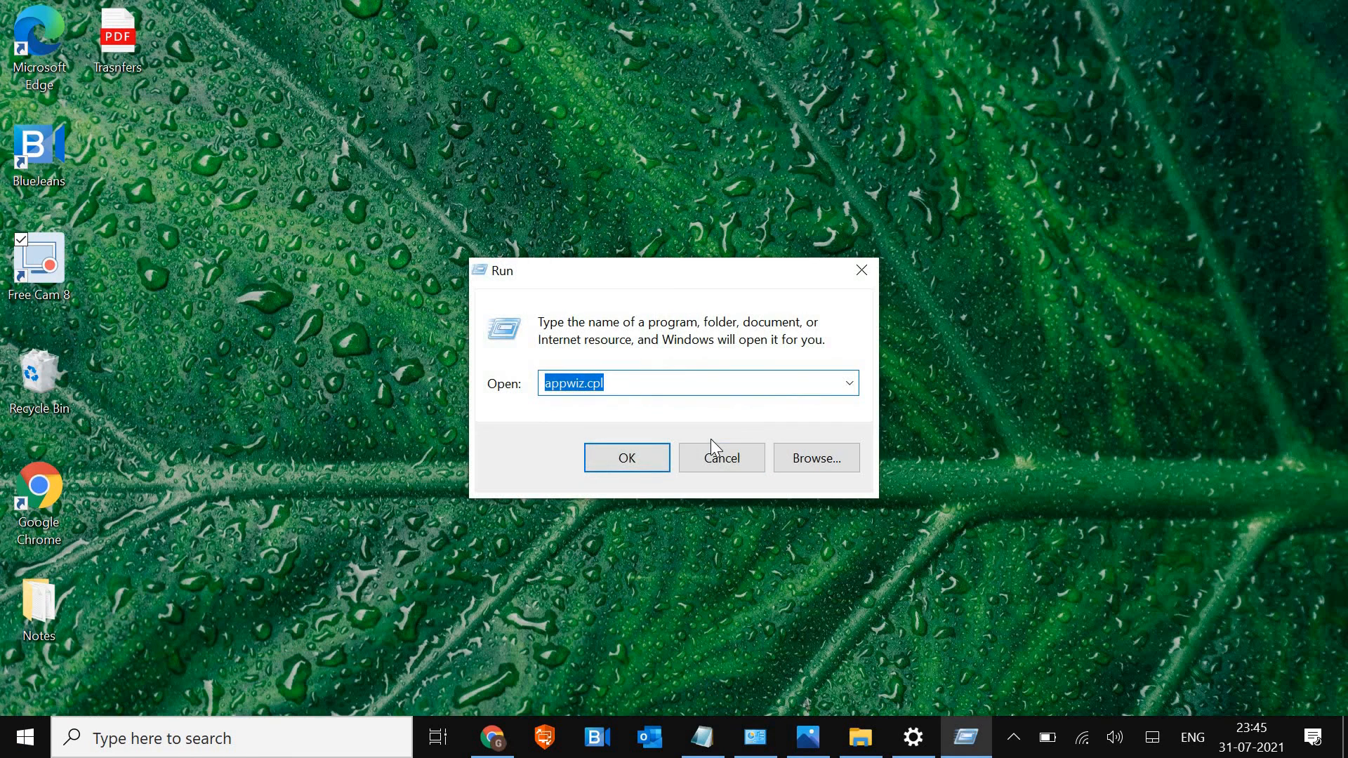
pyautogui.click(667, 386)
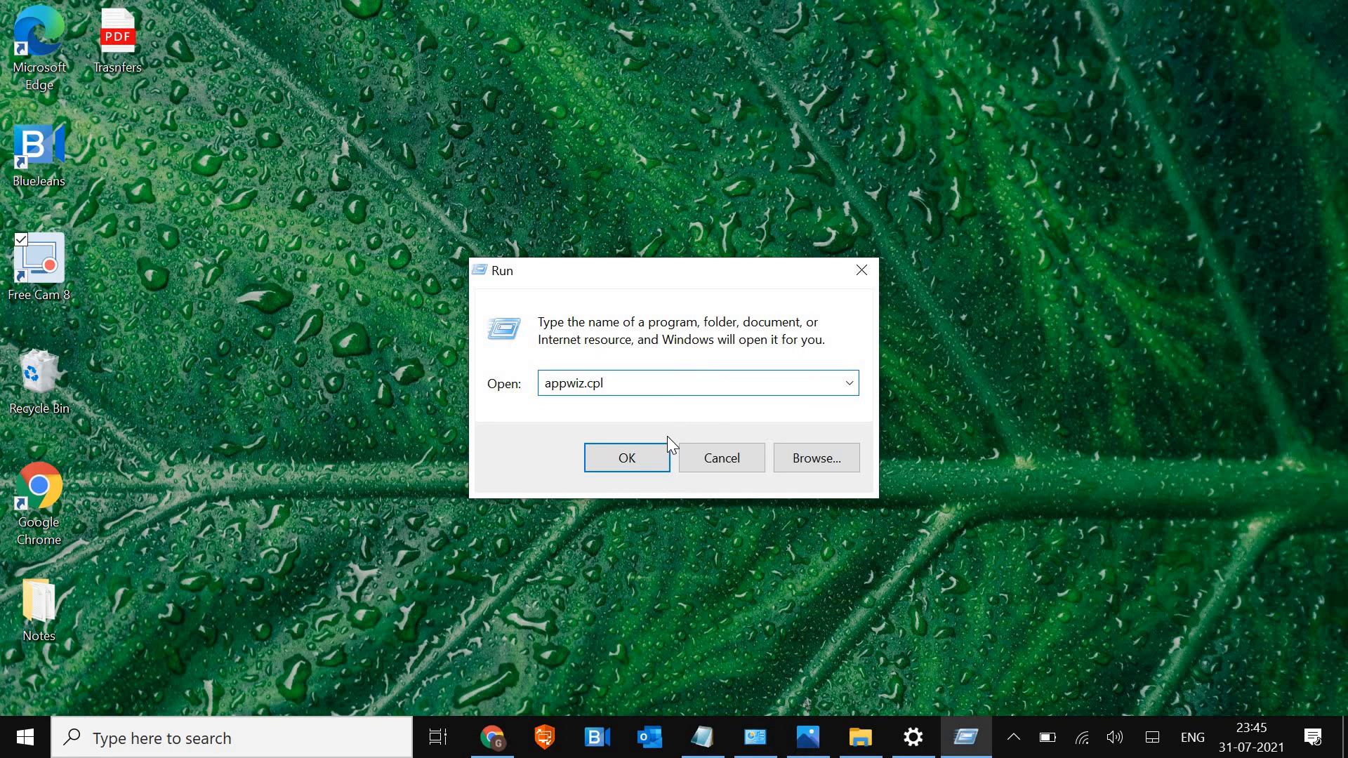
# Run appwiz.cpl, maximize Programs and Features, and show options for Microsoft 365 Apps for enterprise
pyautogui.click(633, 457)
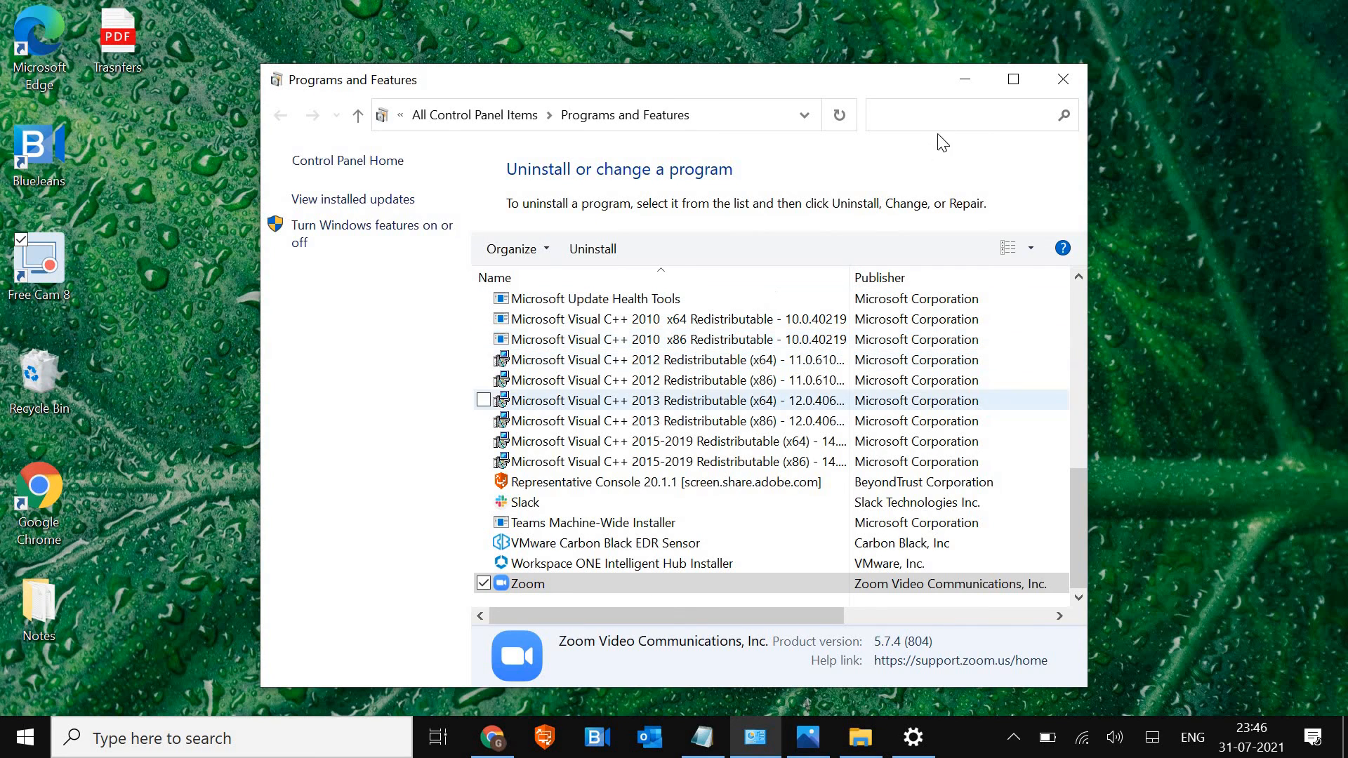
pyautogui.click(1014, 80)
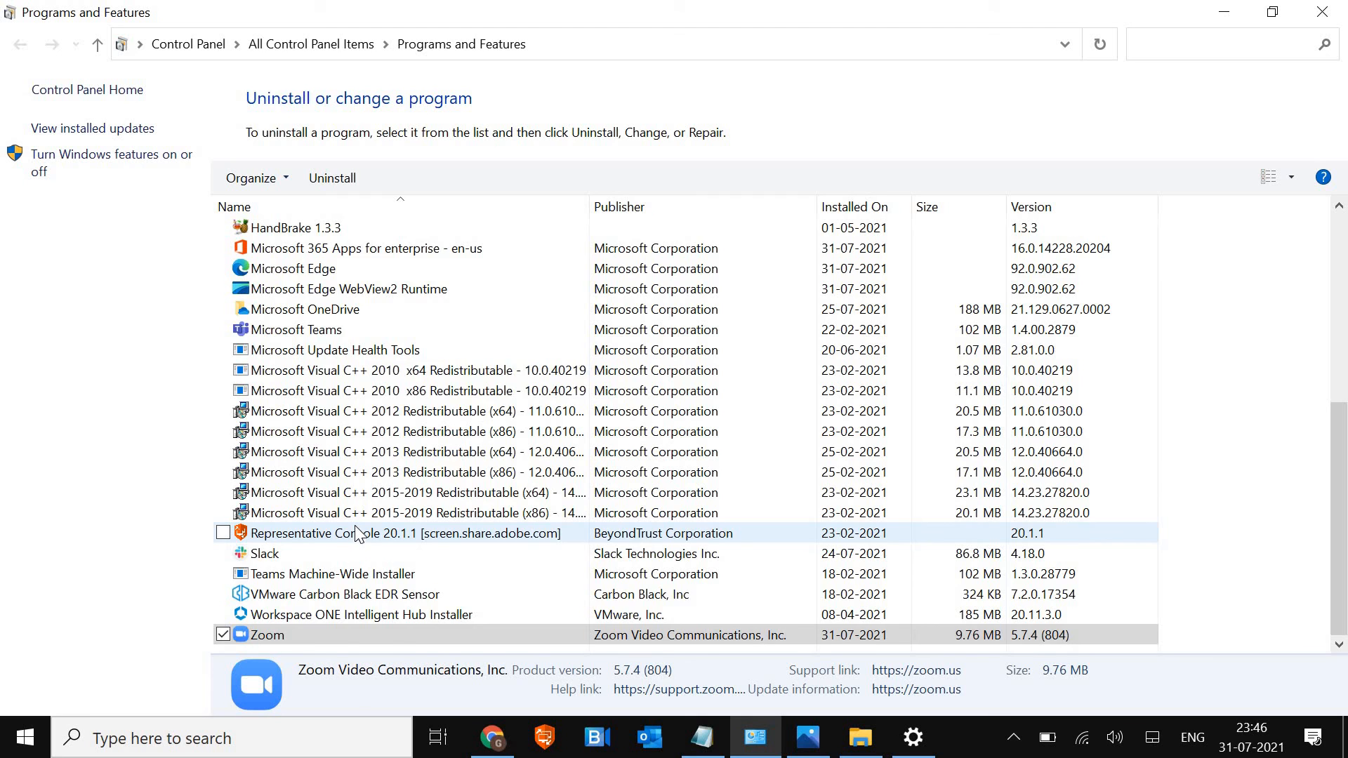
pyautogui.scroll(3, 359, 537)
pyautogui.click(389, 436)
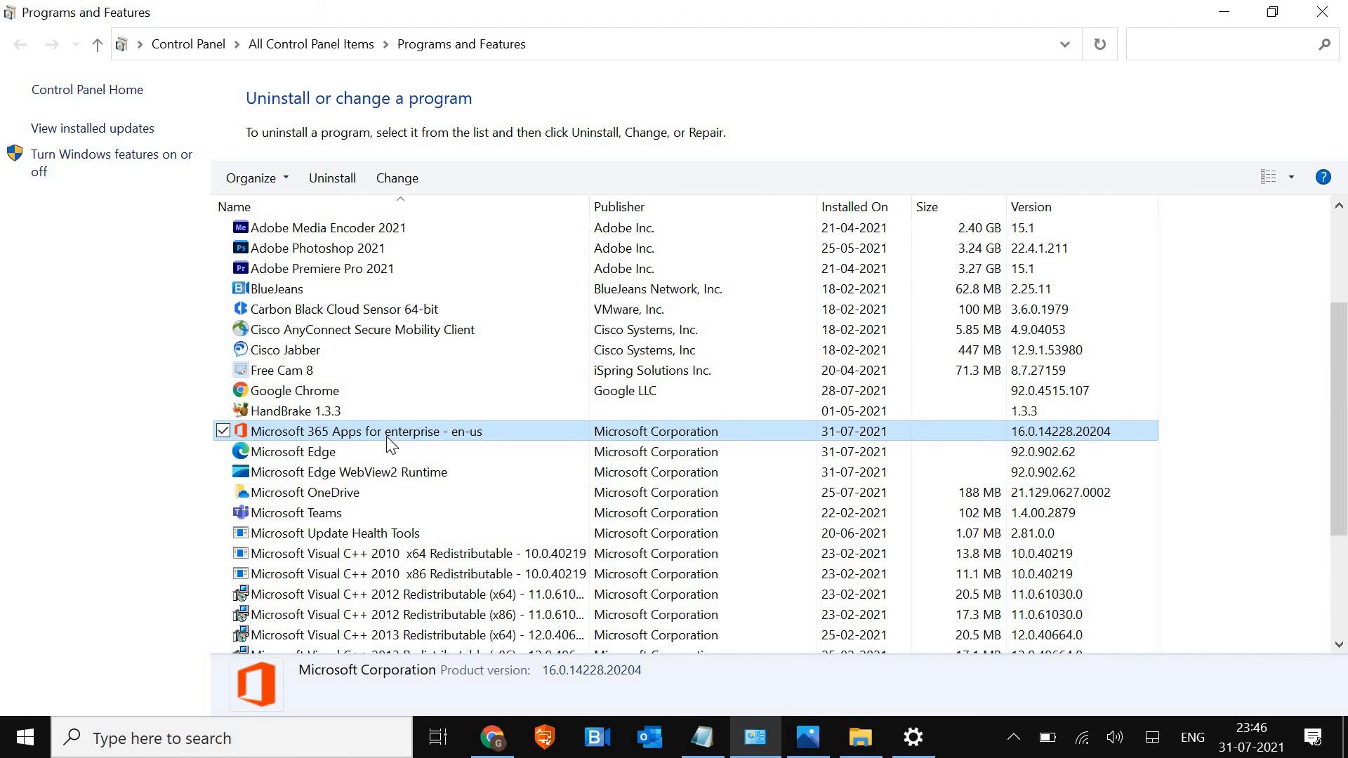
pyautogui.scroll(-3, 389, 445)
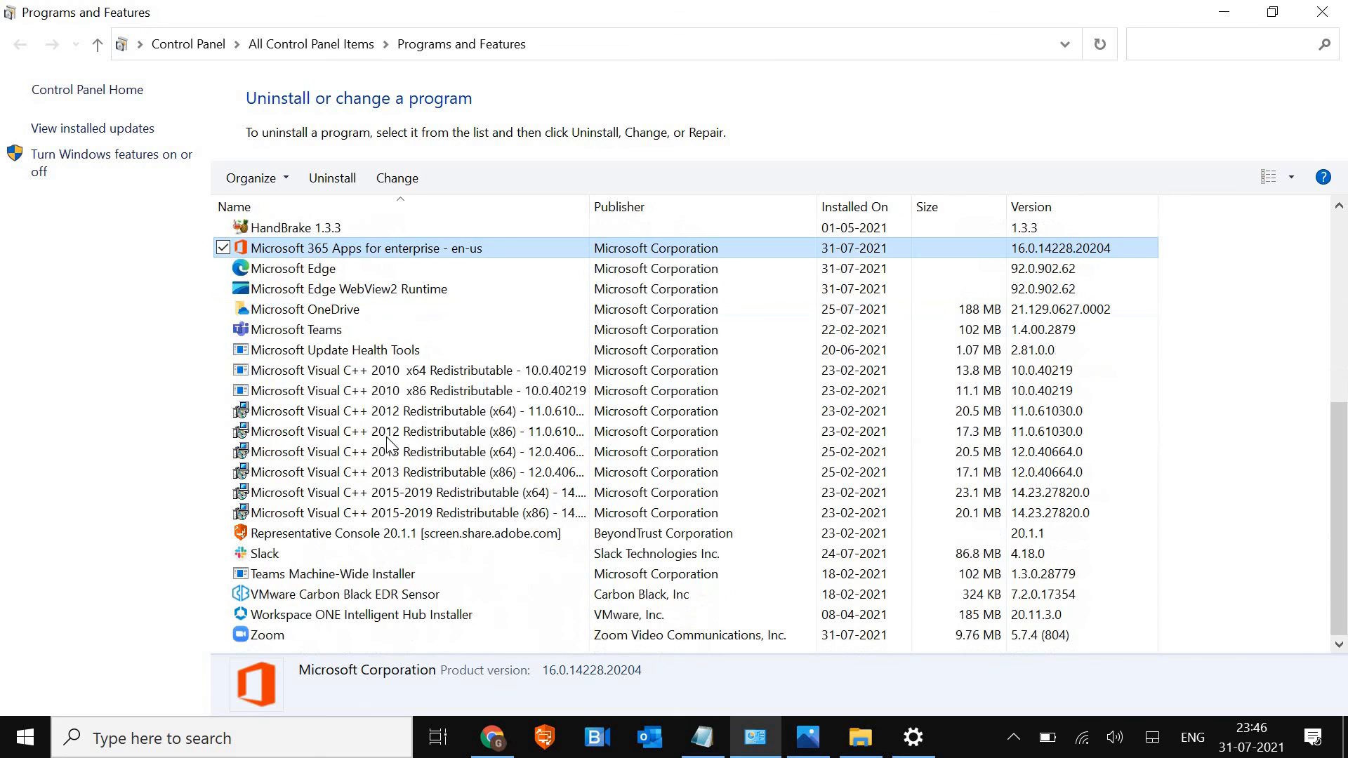
pyautogui.scroll(1, 388, 505)
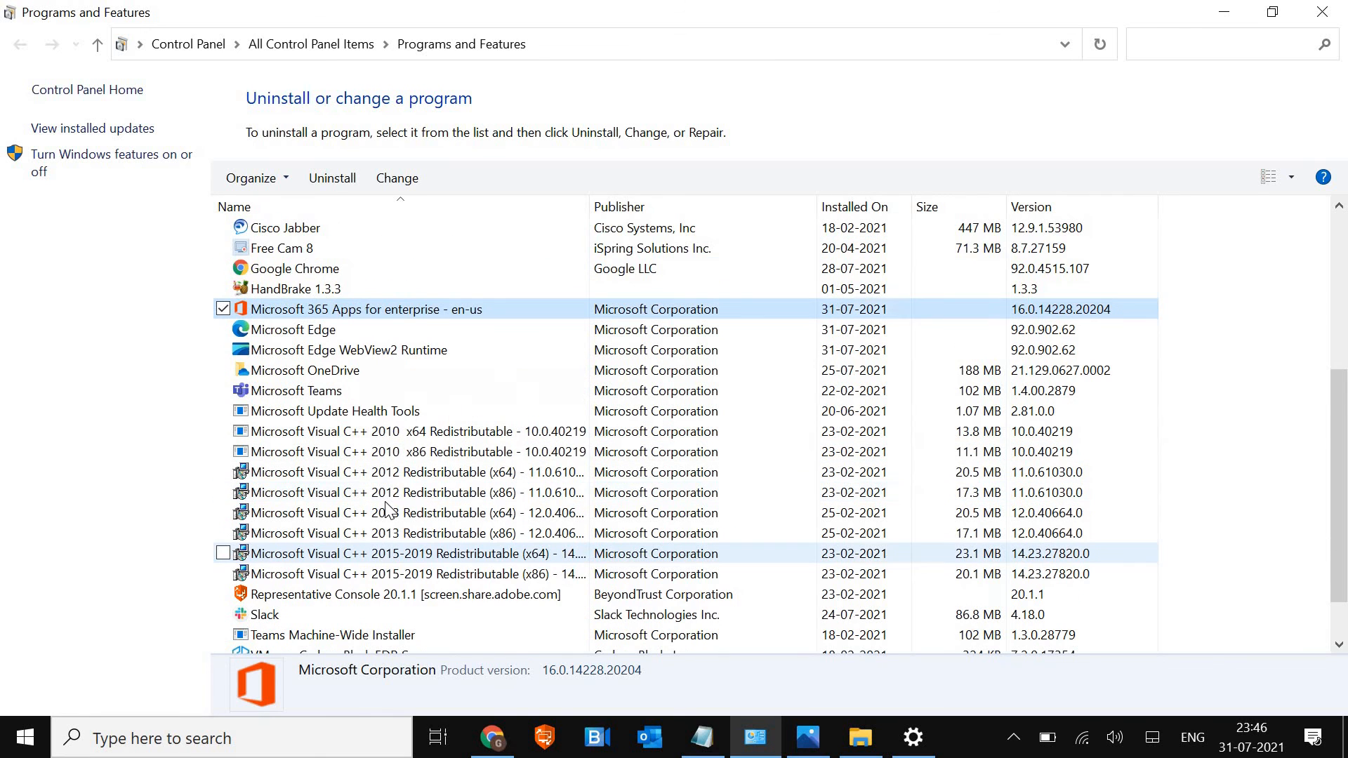
pyautogui.rightClick(319, 312)
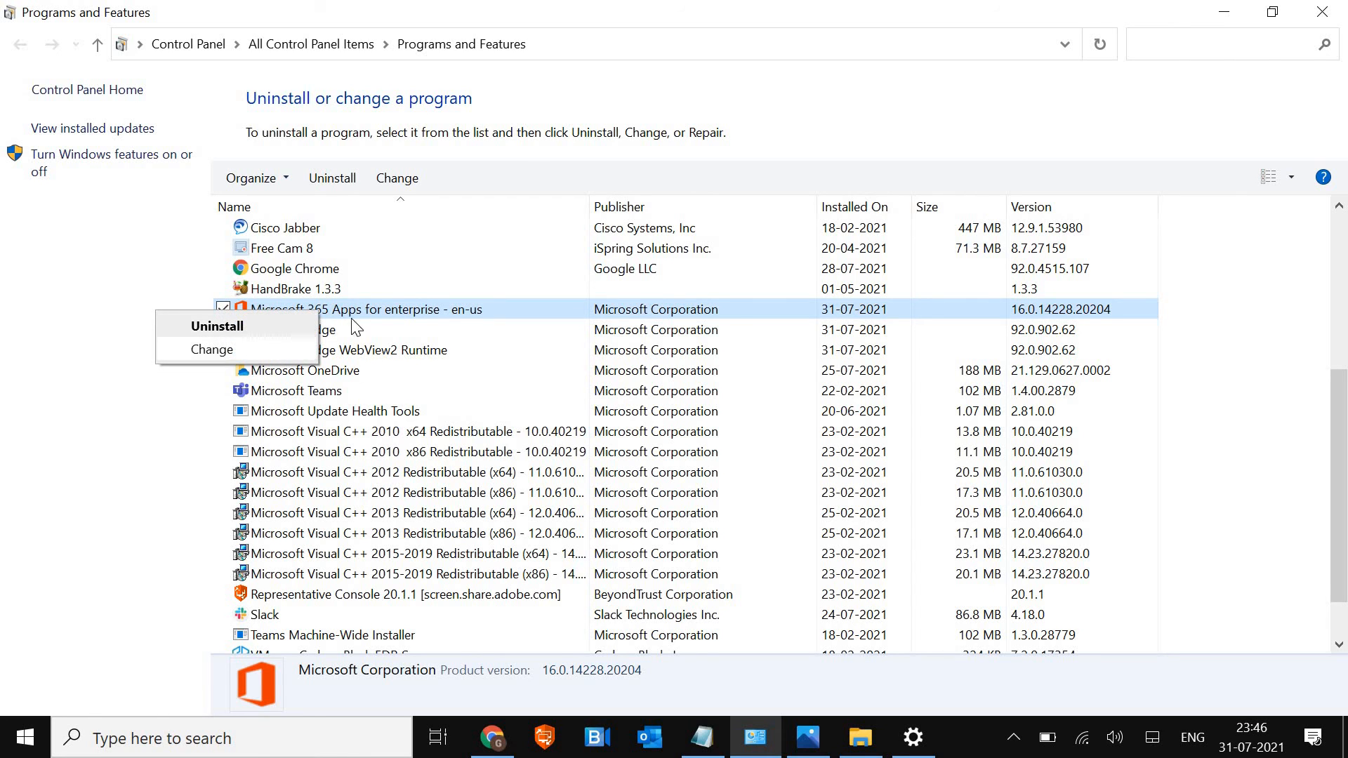
pyautogui.rightClick(229, 308)
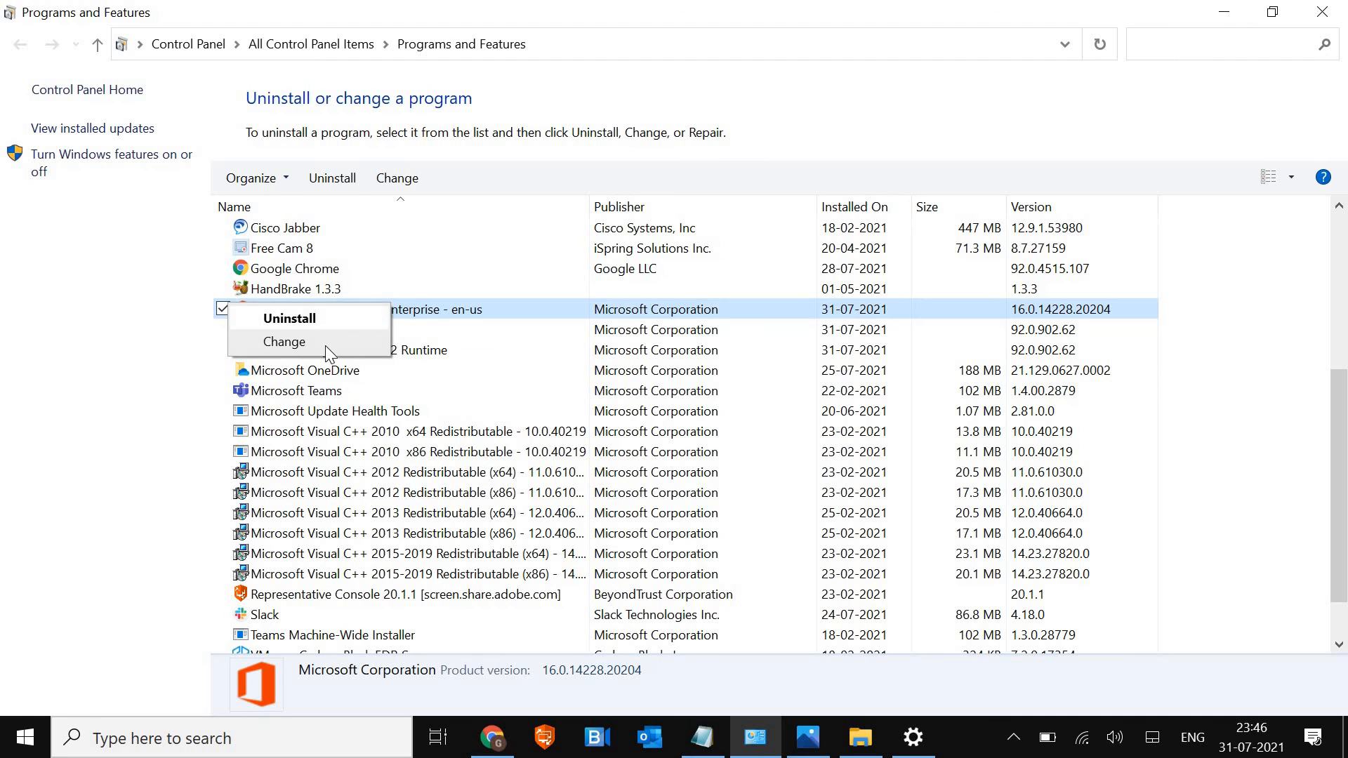
# Choose Change for Microsoft 365 and select Quick Repair in the Office repair dialog
pyautogui.click(285, 342)
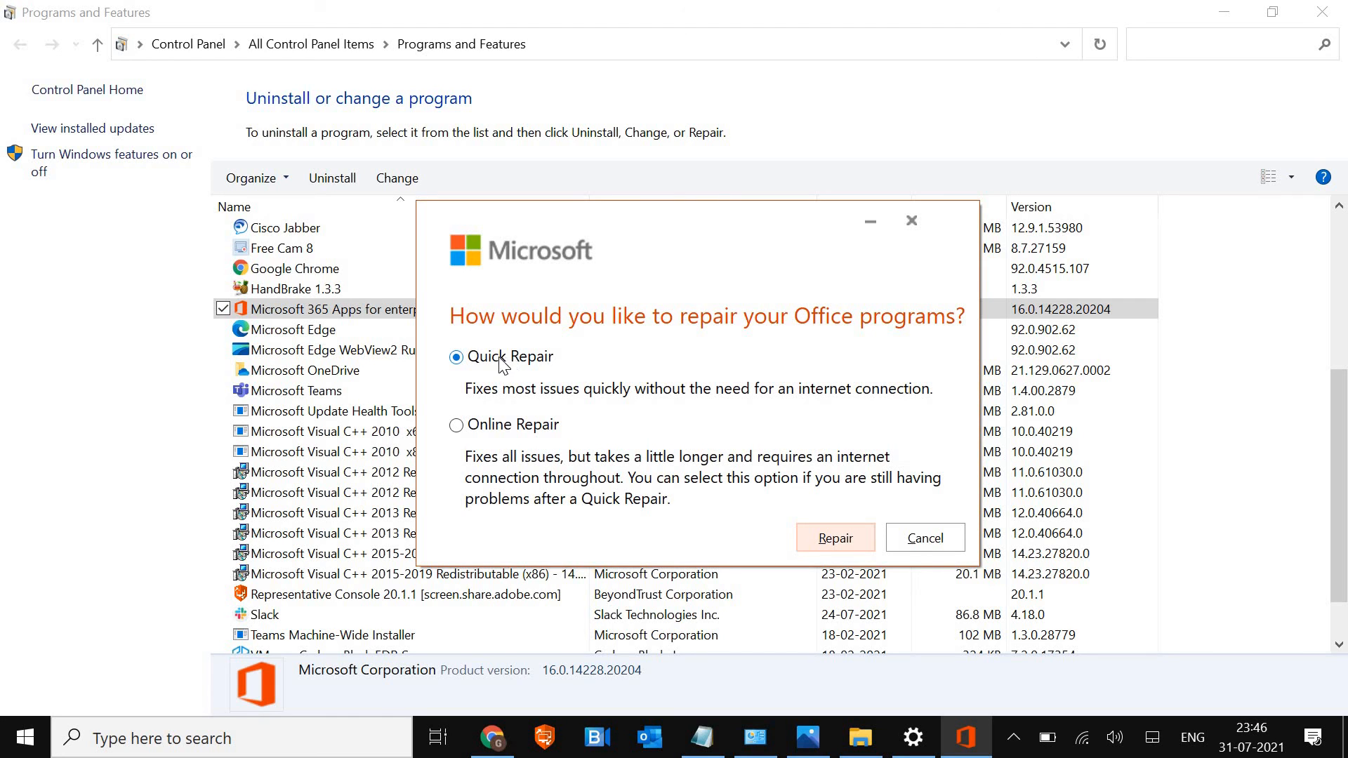
pyautogui.click(457, 357)
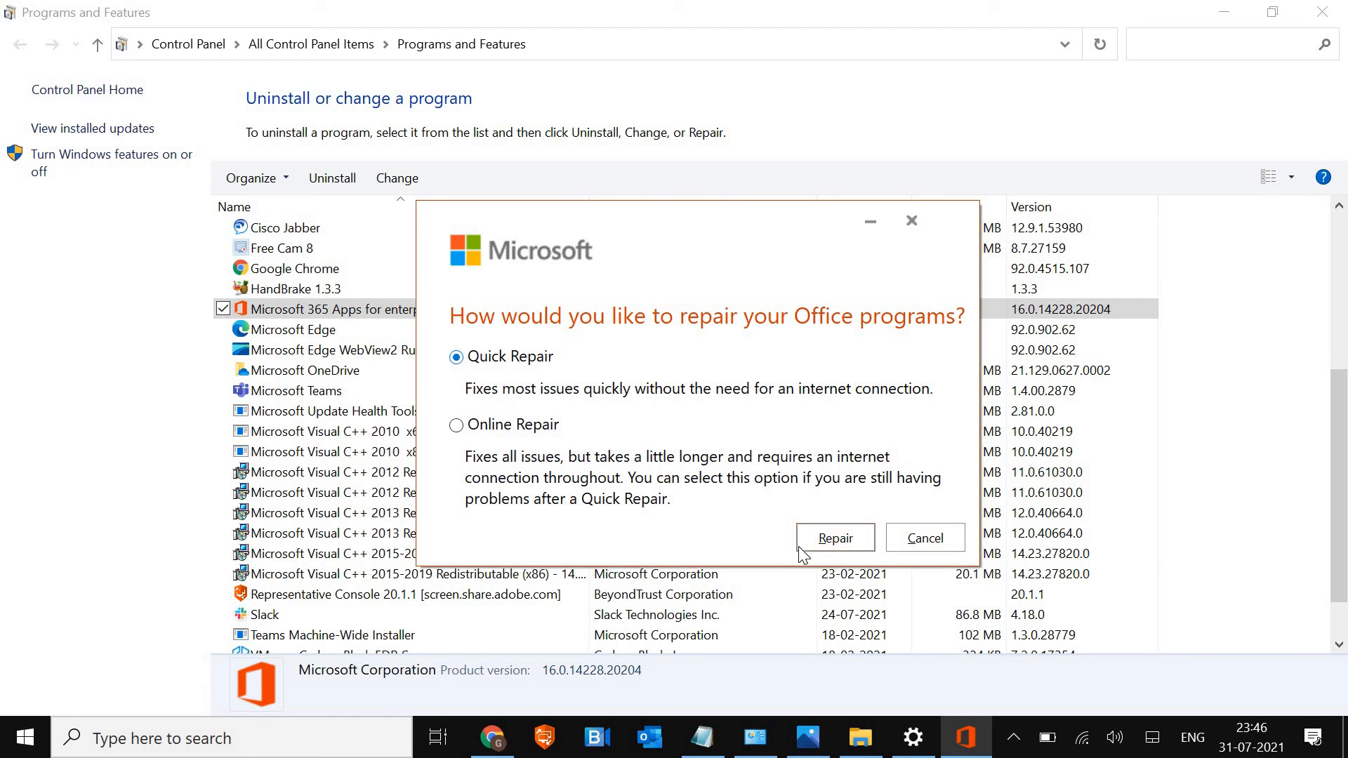